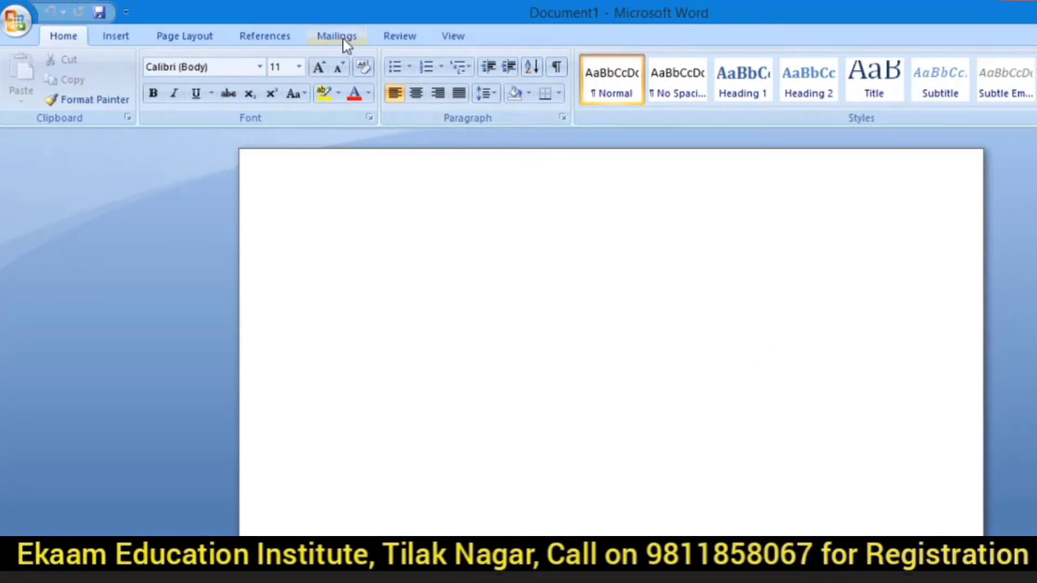
- Make the blank Document1 a Letters-type mail merge from the Mailings tab
click(340, 34)
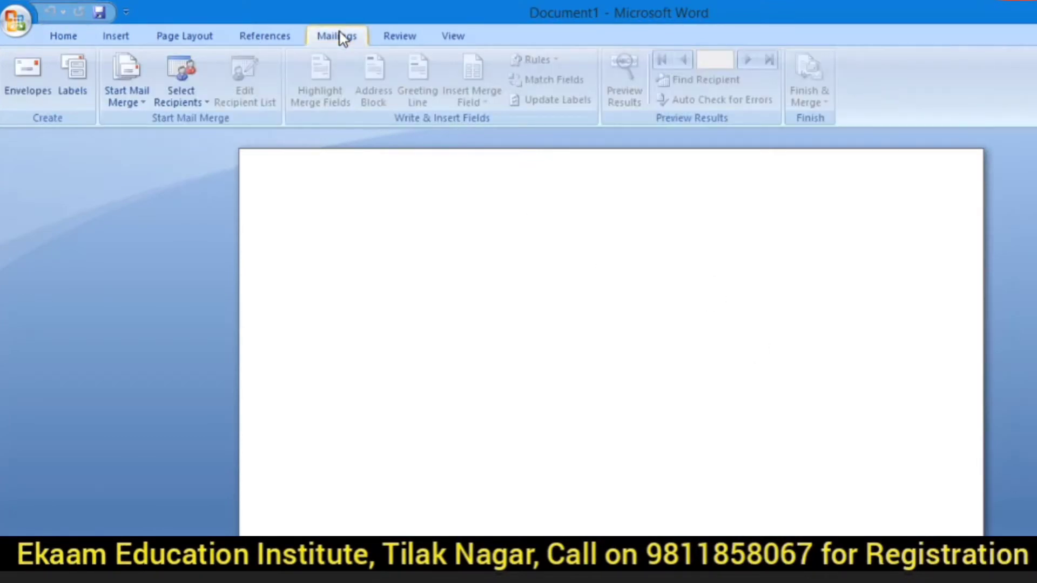
click(140, 106)
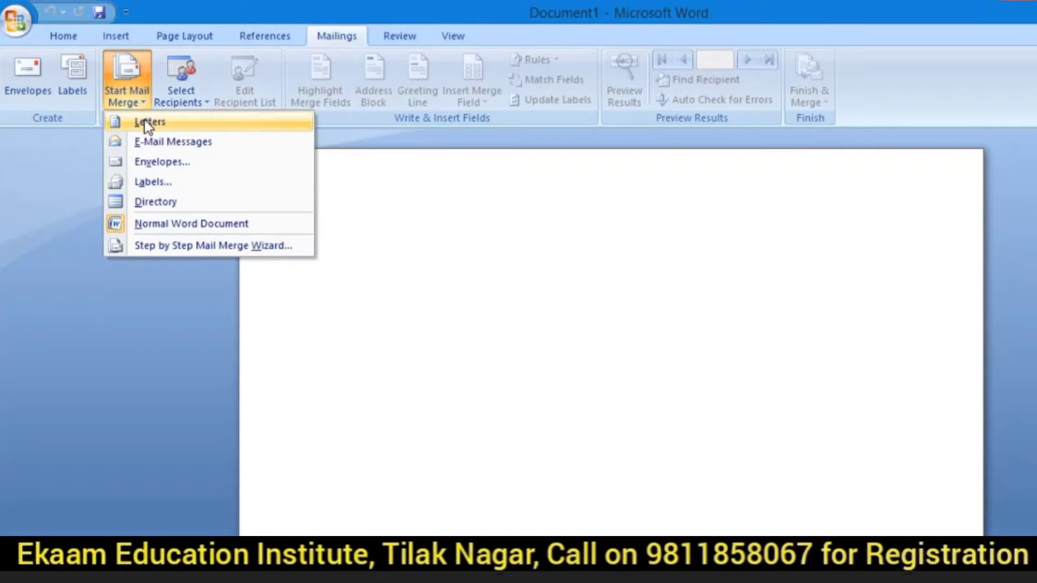
click(149, 122)
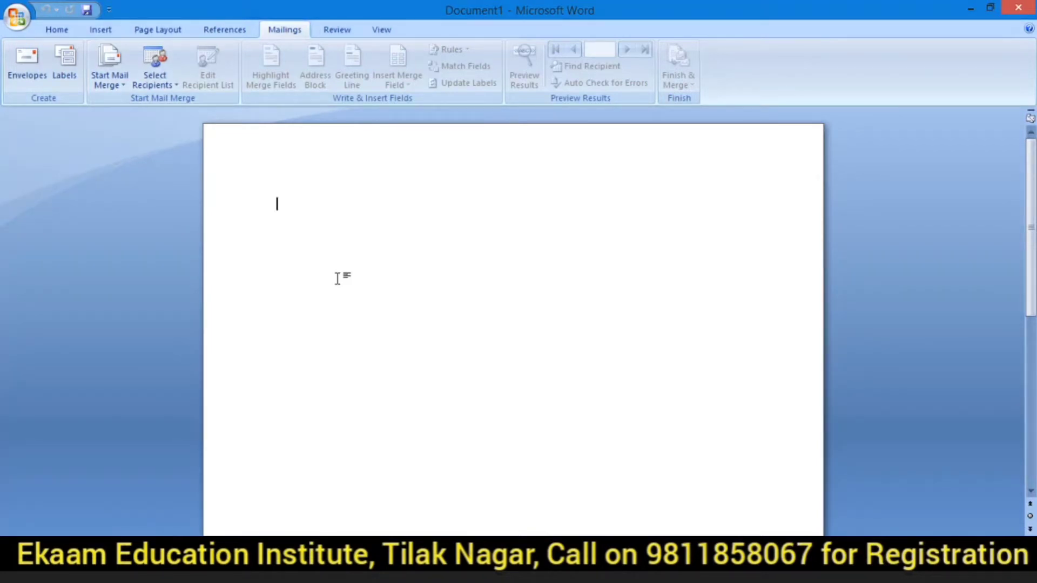
- Copy the joining letter text from 'To' through 'City -' and paste it into Document1
key(alt)
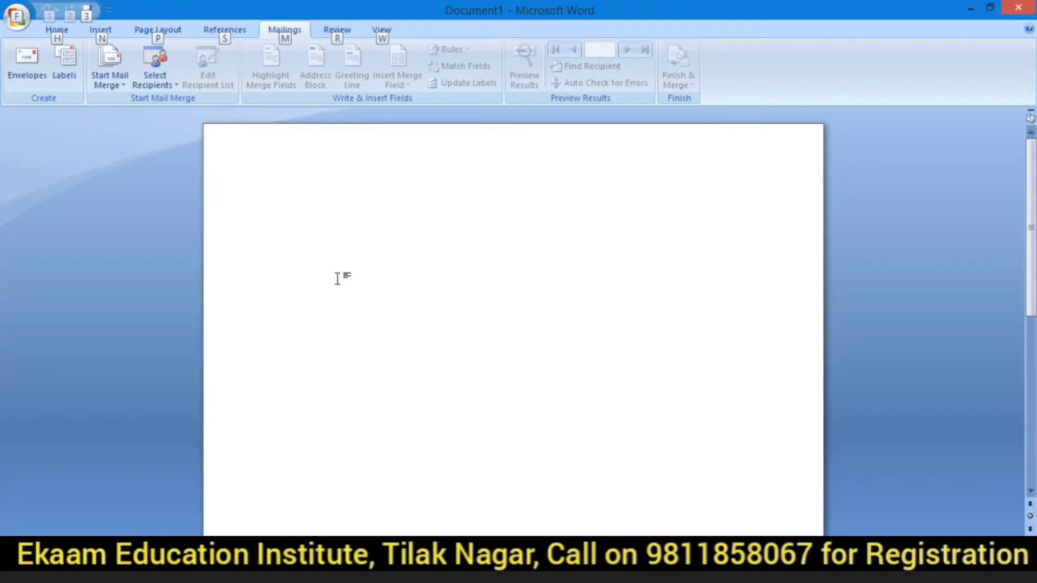
key(alt+Tab)
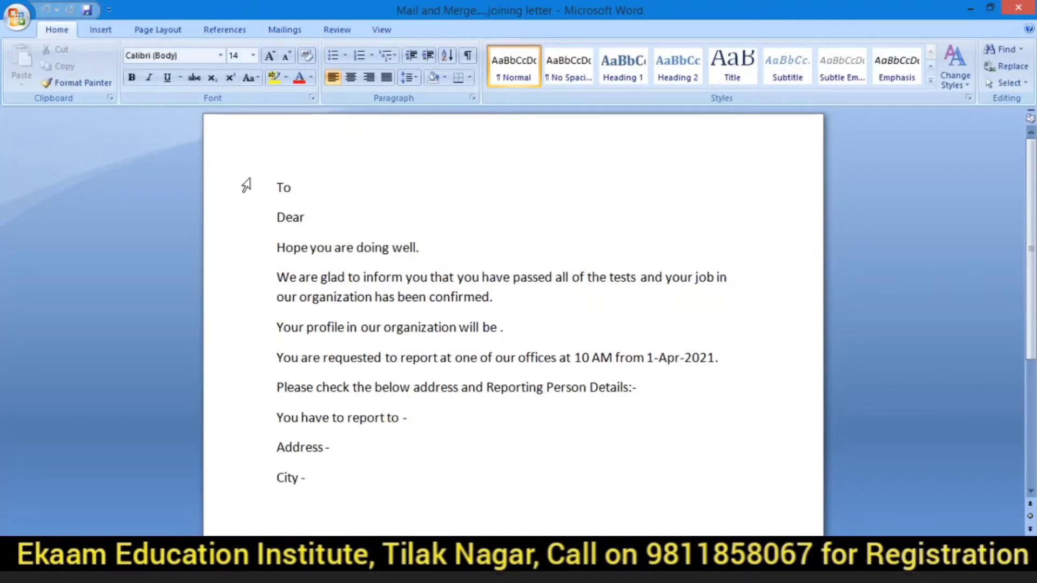
drag(277, 183, 298, 479)
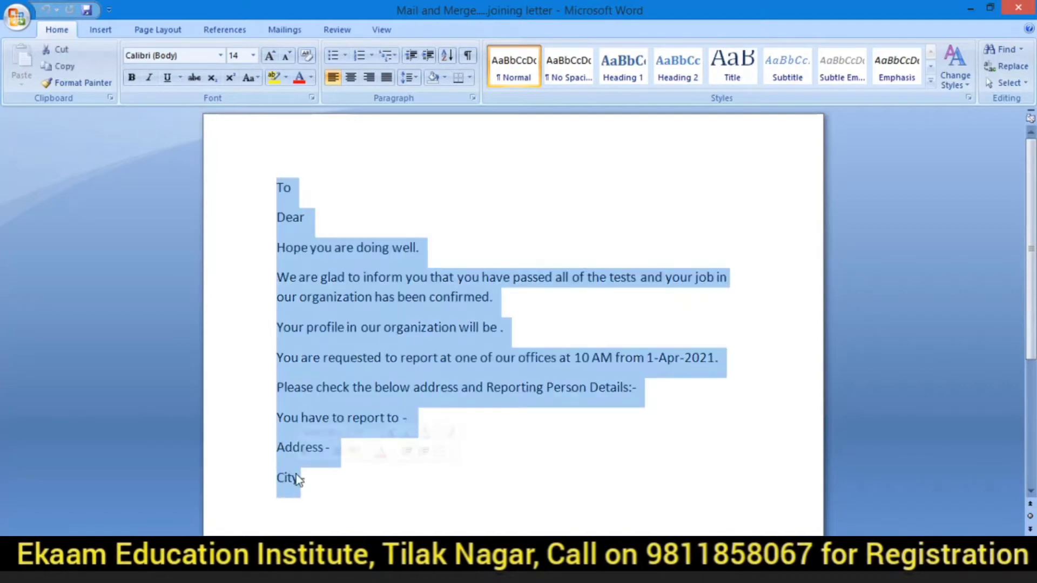
key(ctrl+c)
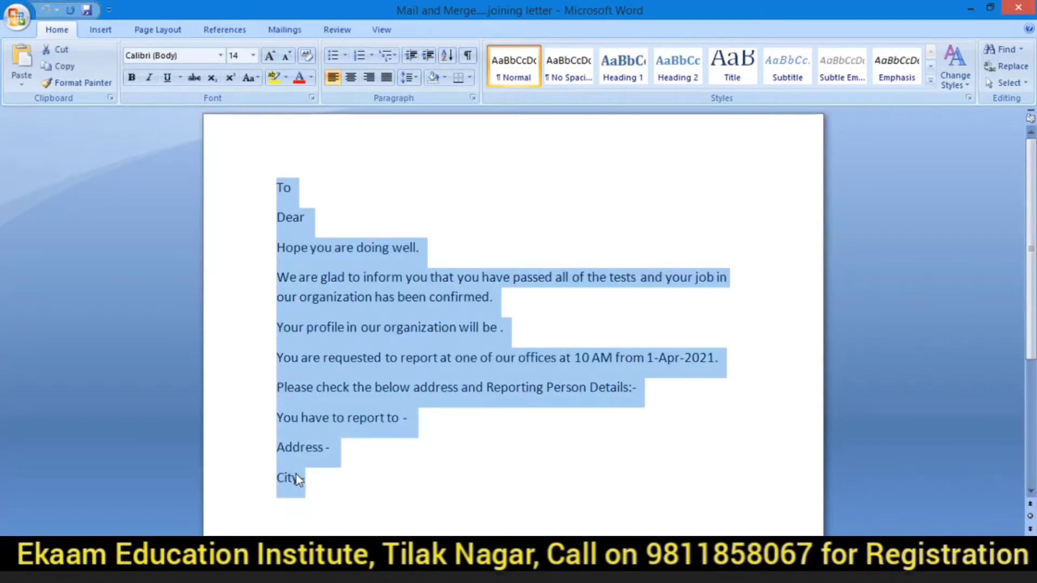
key(alt+Tab)
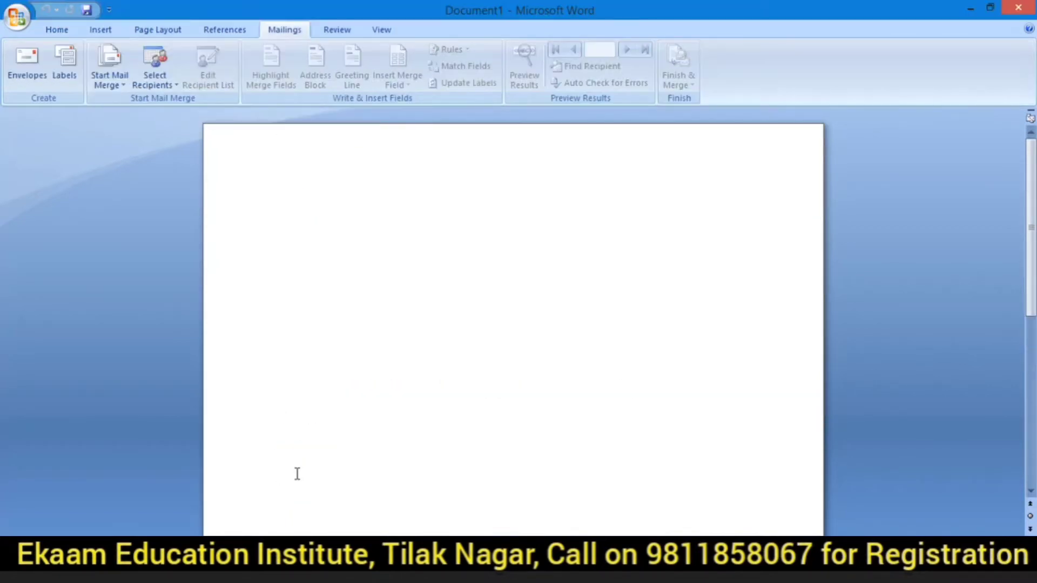
key(ctrl+v)
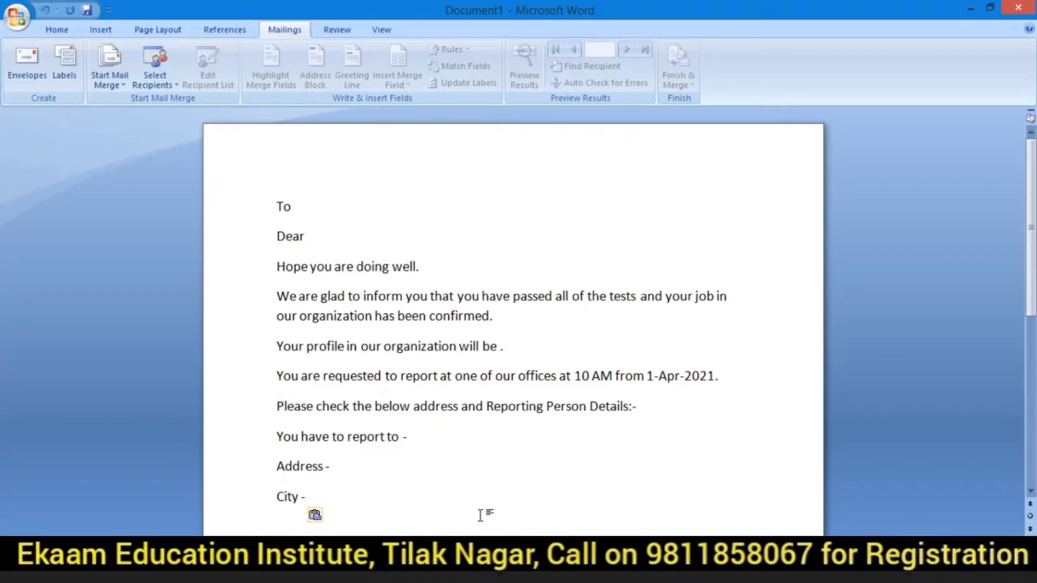
key(alt+Tab)
key(alt+Tab)
key(alt+Tab)
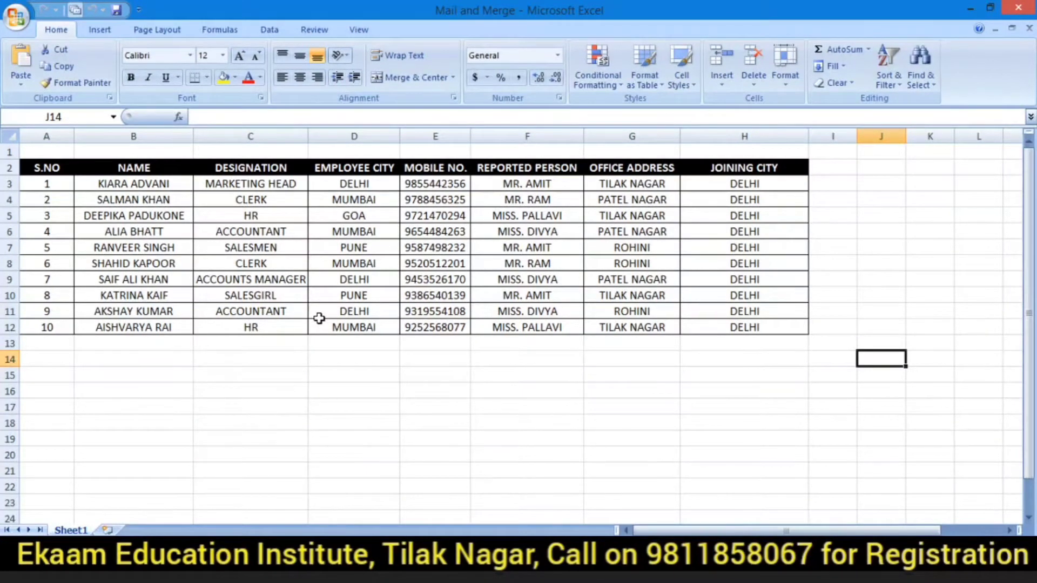
key(alt+Tab)
key(alt+Tab)
key(alt+Tab)
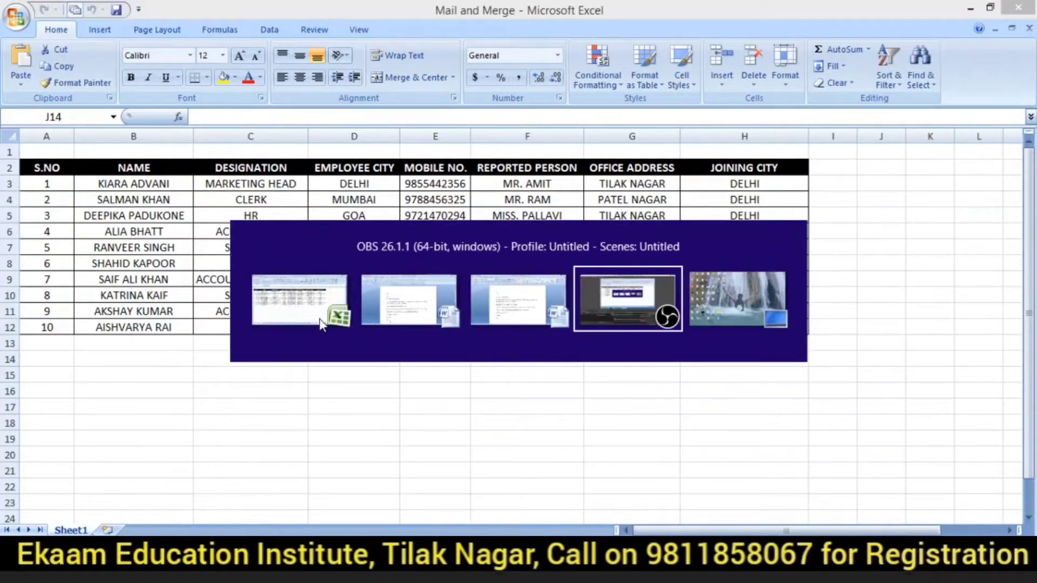
key(alt+Tab)
key(alt+Tab)
key(alt+Tab)
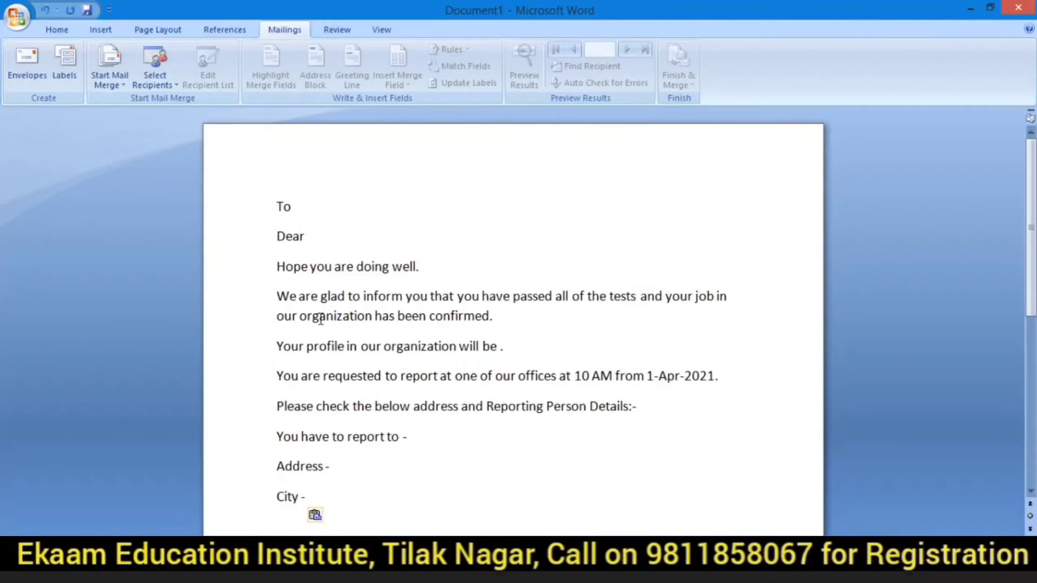
- Use Sheet1$ of the Mail and Merge workbook in Desktop > Excel > Mail & Merge as the recipient list
click(170, 80)
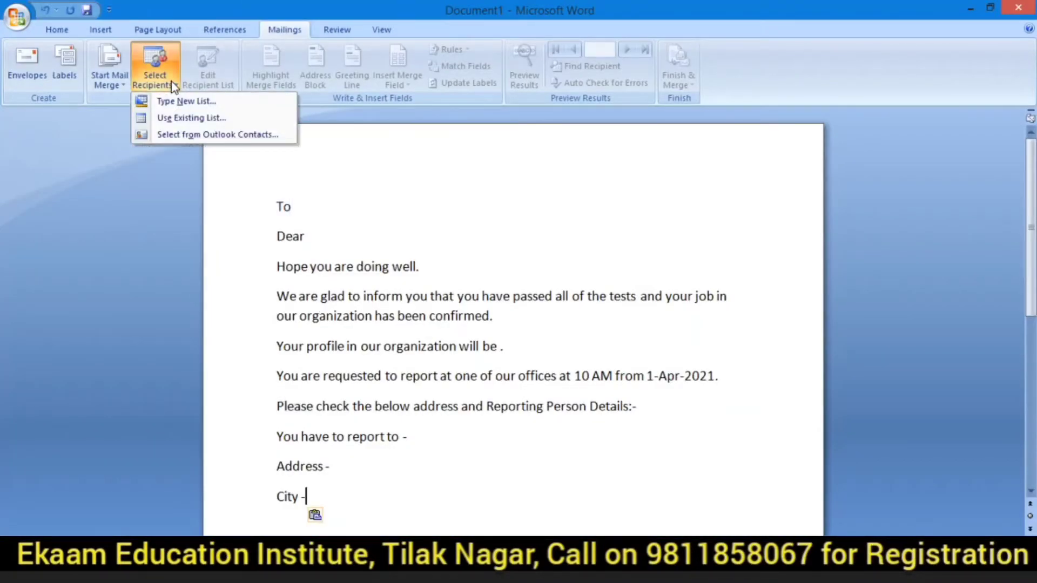
click(178, 118)
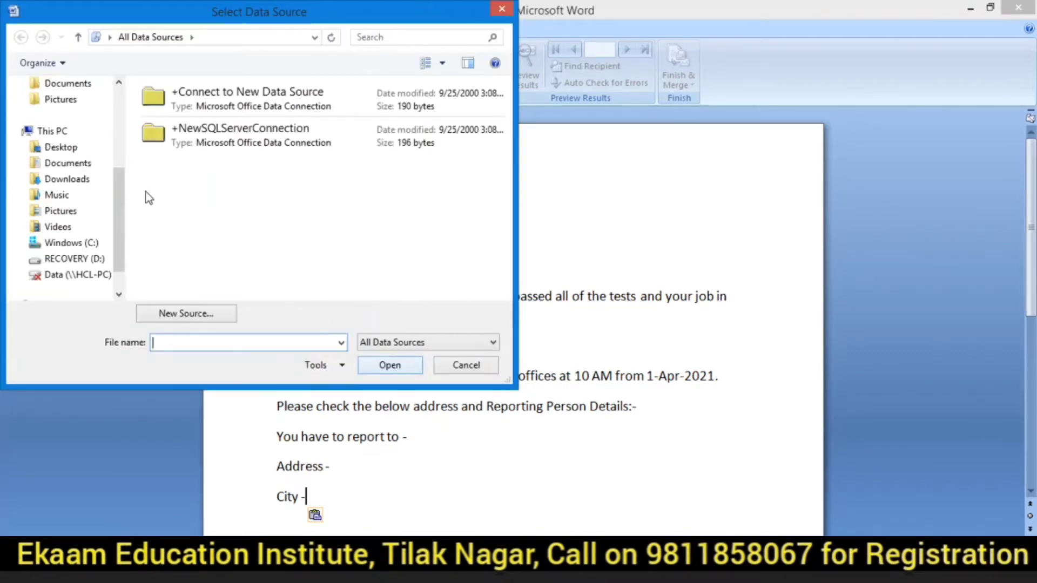
click(49, 150)
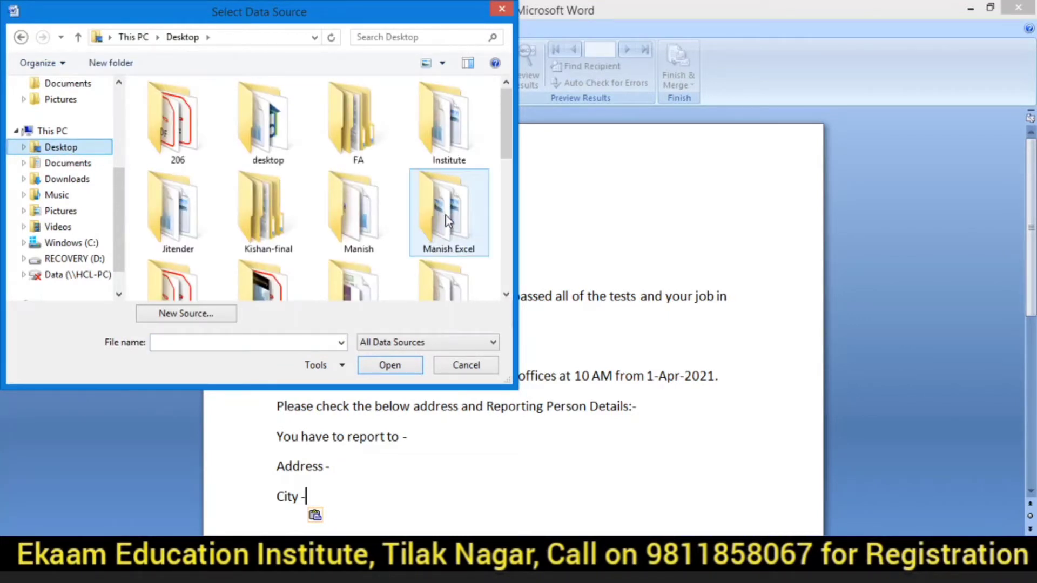
click(447, 220)
double_click(447, 220)
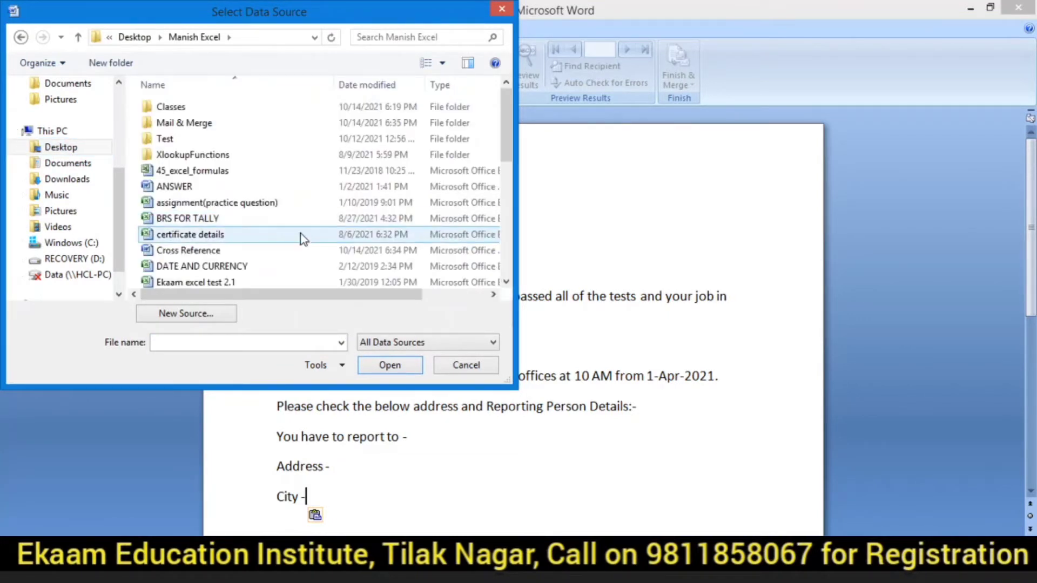
double_click(227, 123)
click(230, 139)
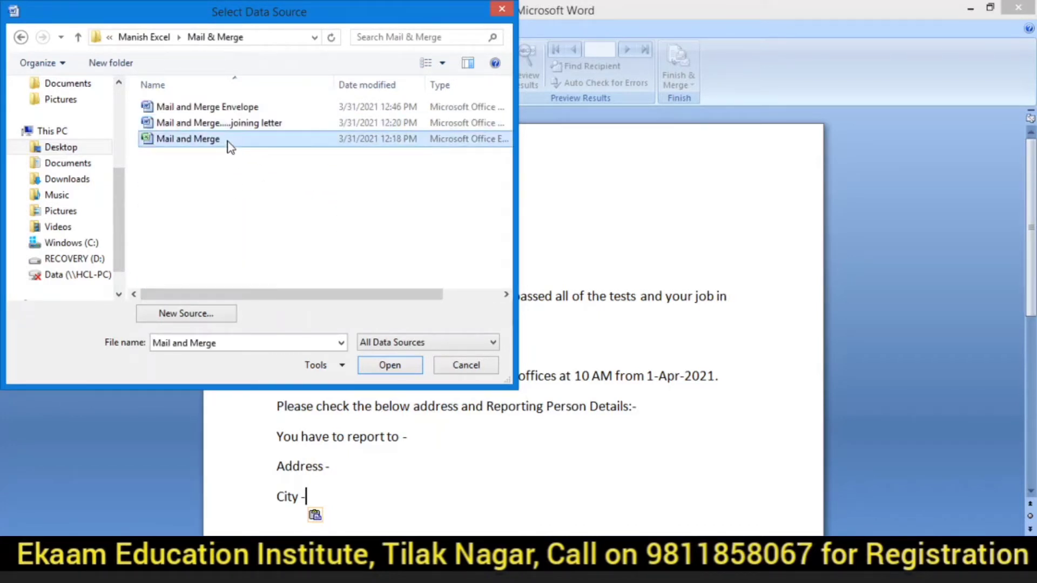
click(385, 368)
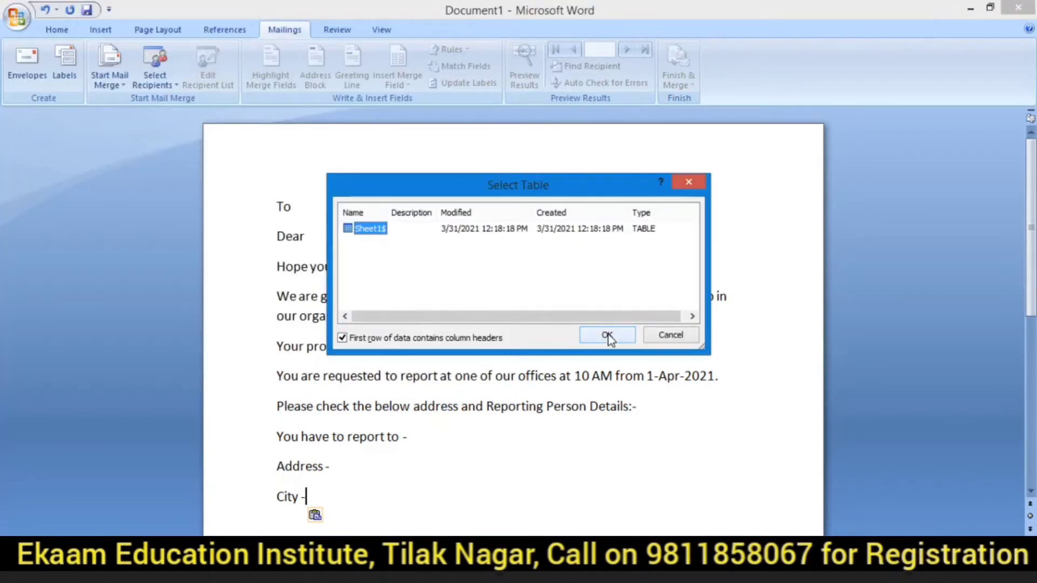
click(607, 332)
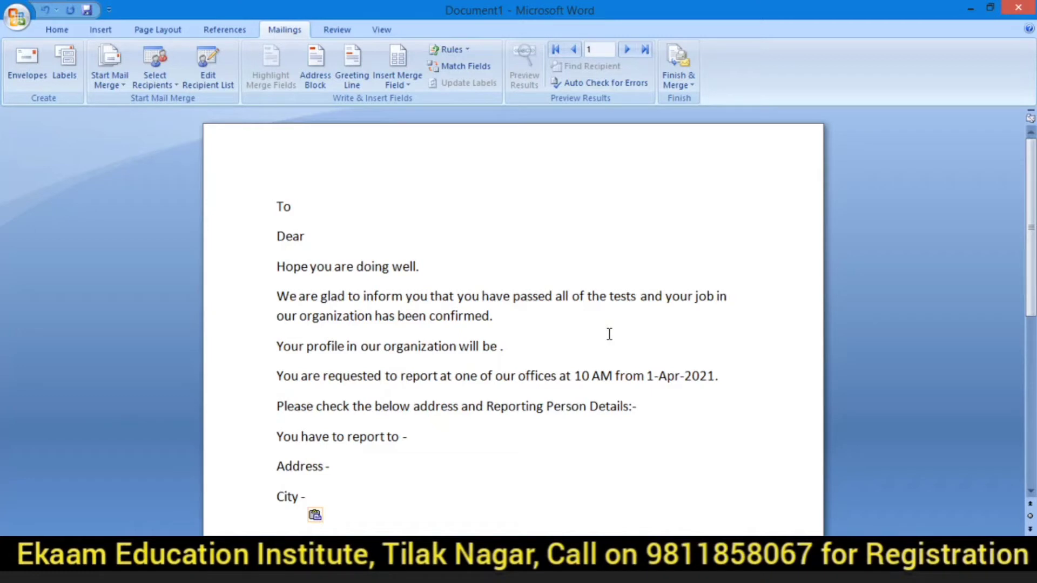
- Insert the NAME merge field after 'Dear' and DESIGNATION after 'will be'
click(410, 88)
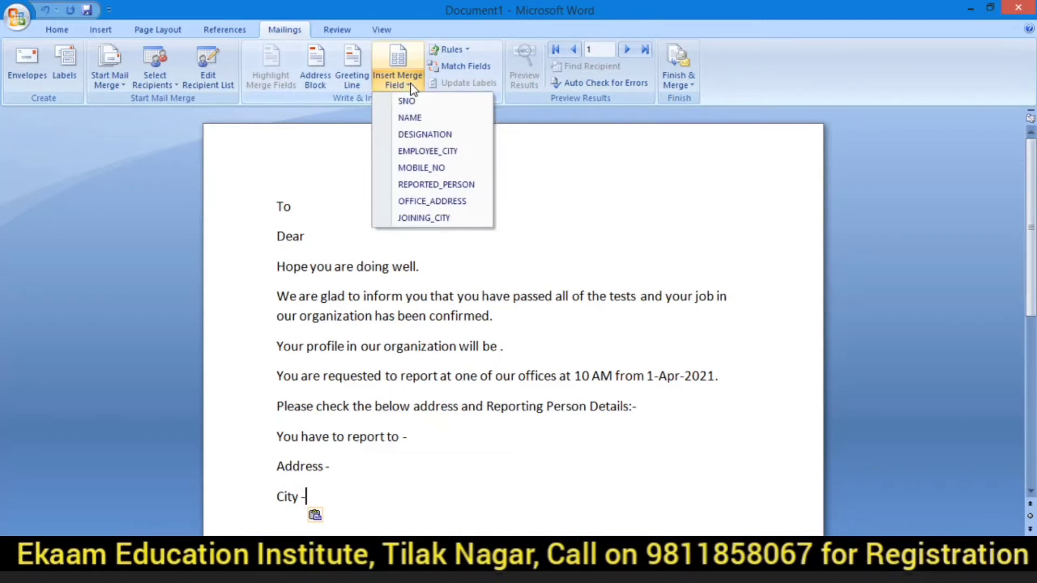
click(315, 237)
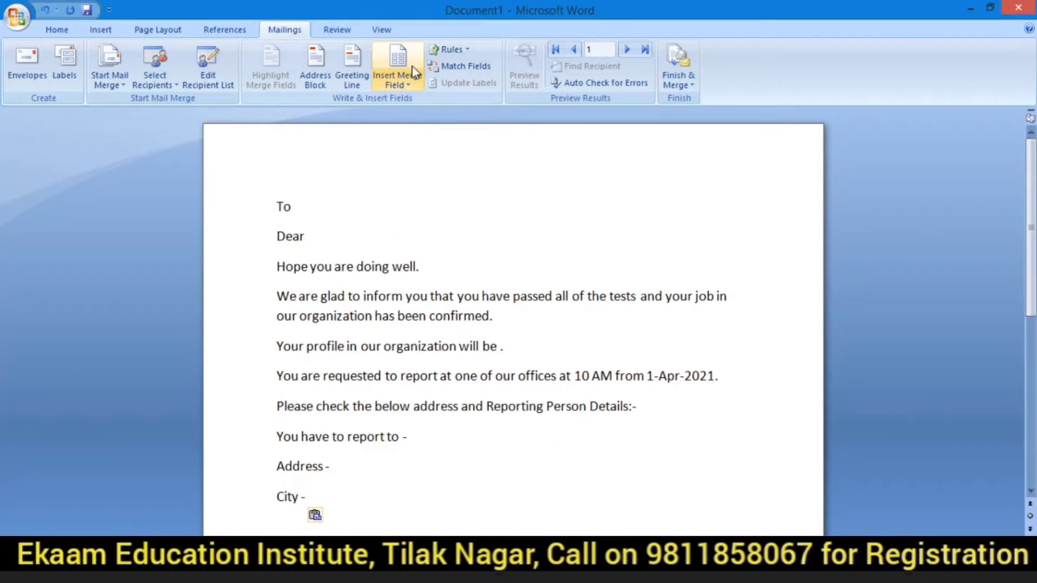
click(410, 83)
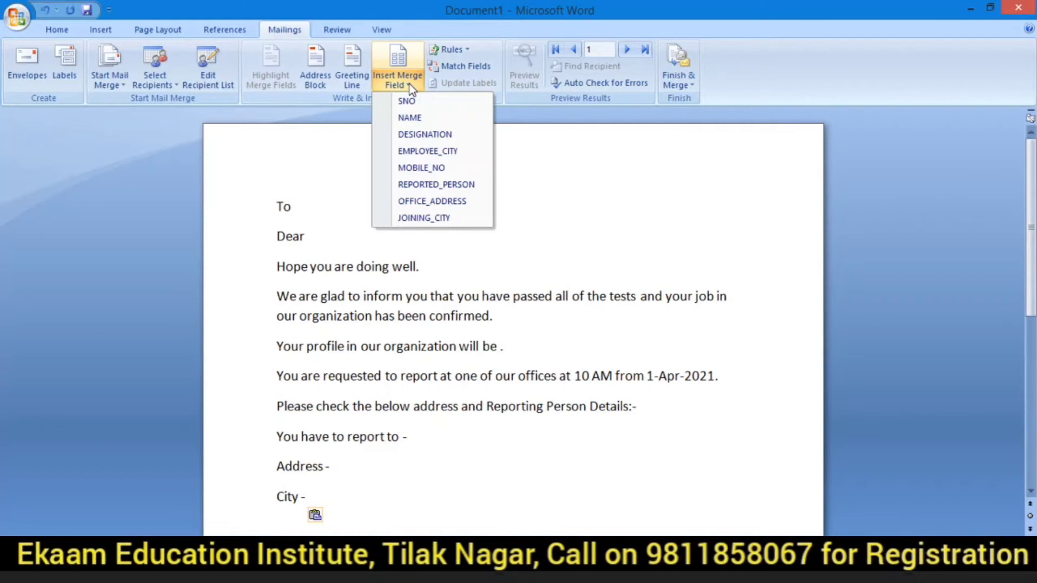
click(422, 117)
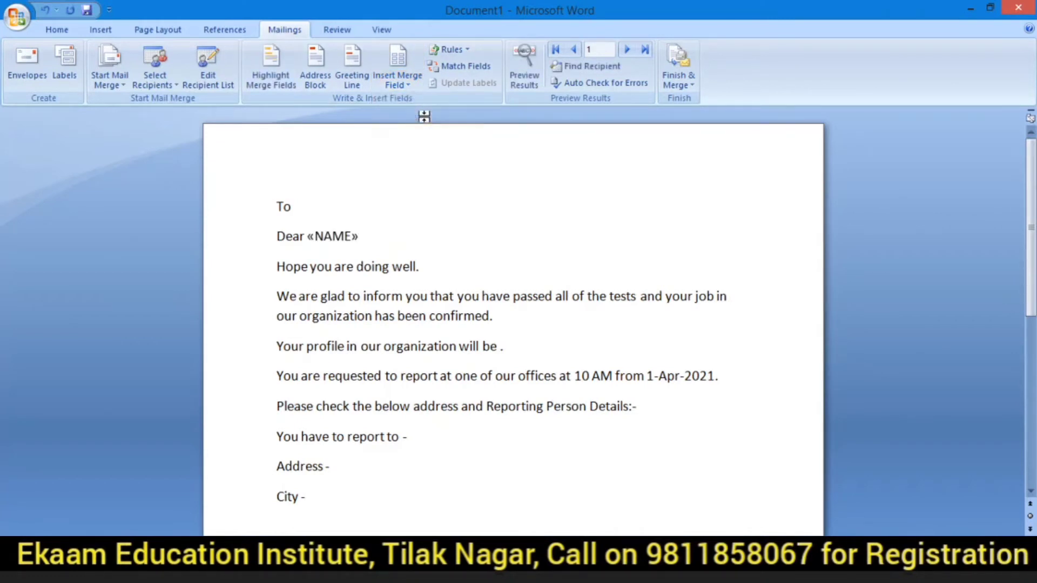
click(501, 346)
click(410, 87)
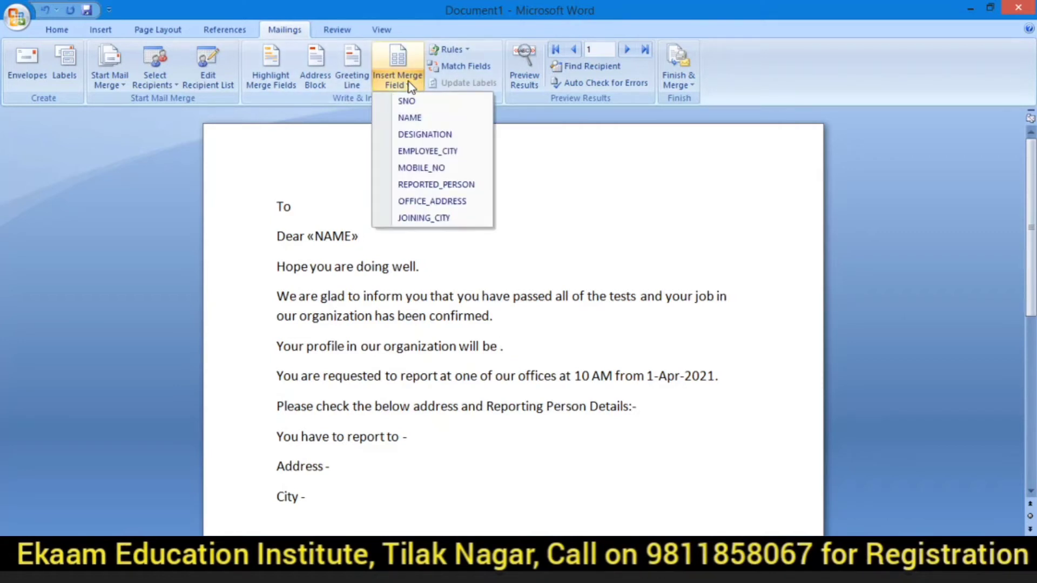
click(426, 135)
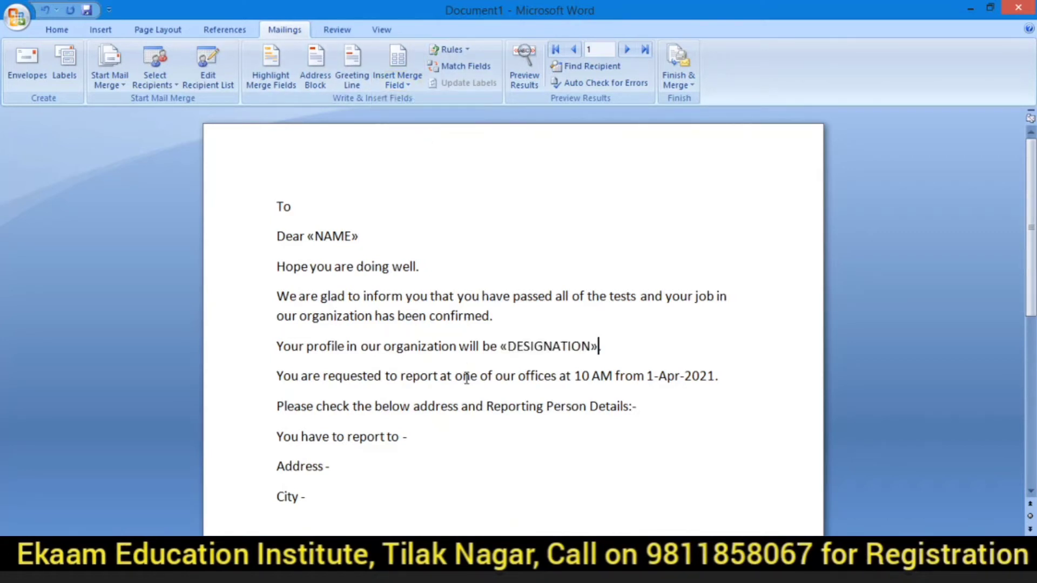
- Insert REPORTED_PERSON, OFFICE_ADDRESS and JOINING_CITY on the report-to, Address and City lines
click(412, 437)
click(407, 83)
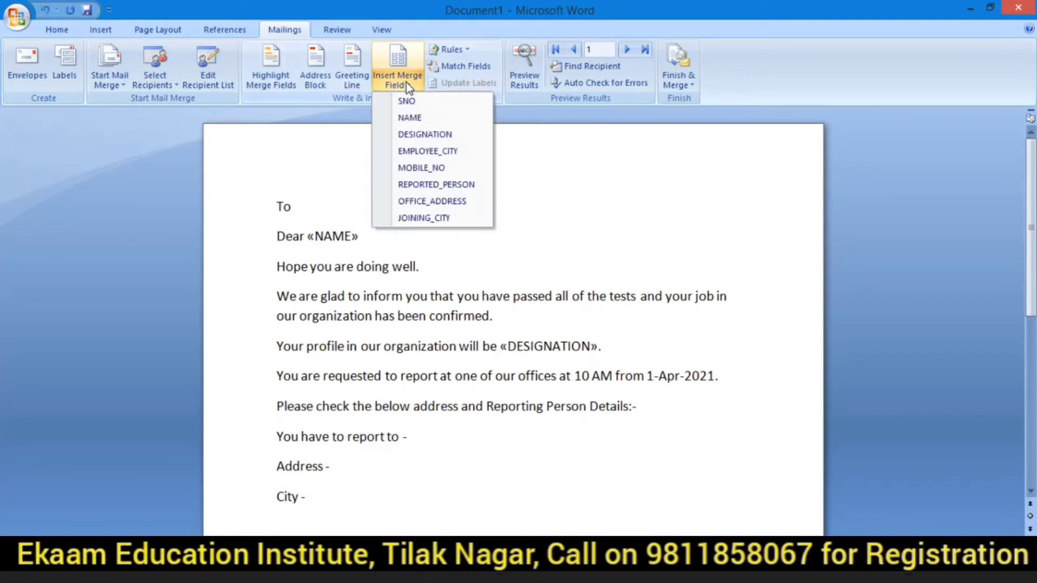
click(430, 183)
click(341, 469)
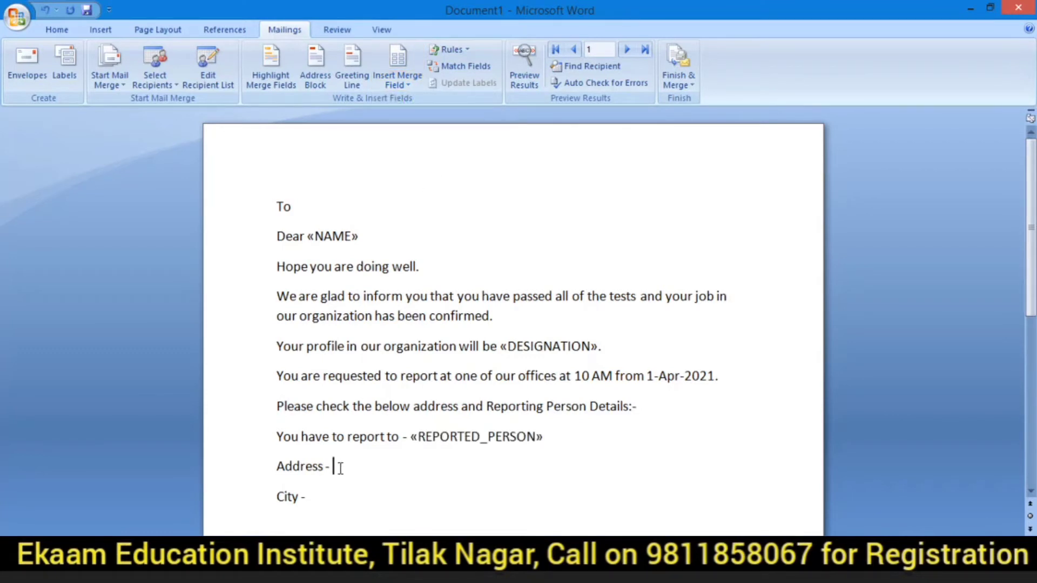
click(406, 86)
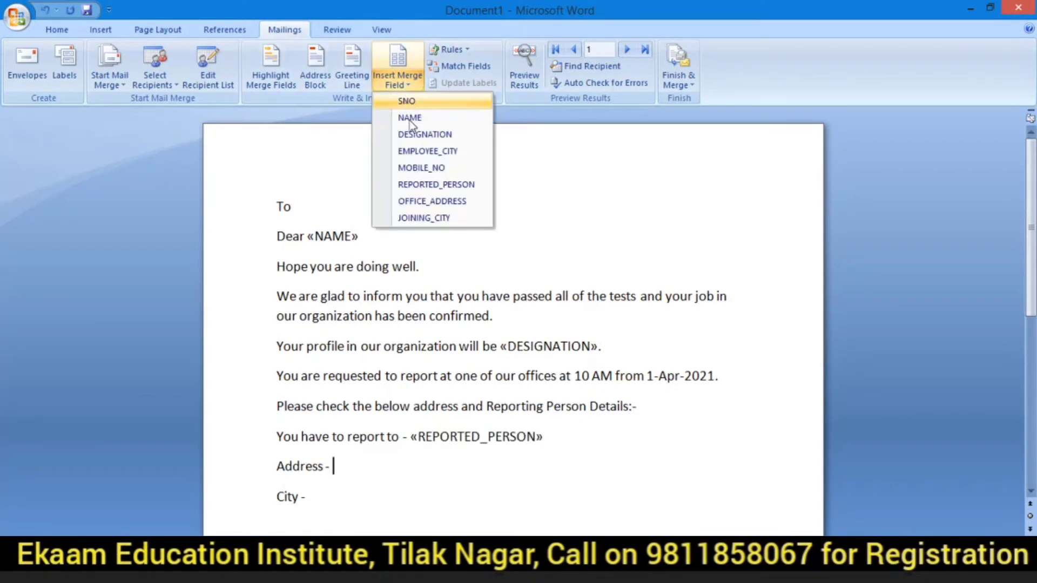
click(428, 202)
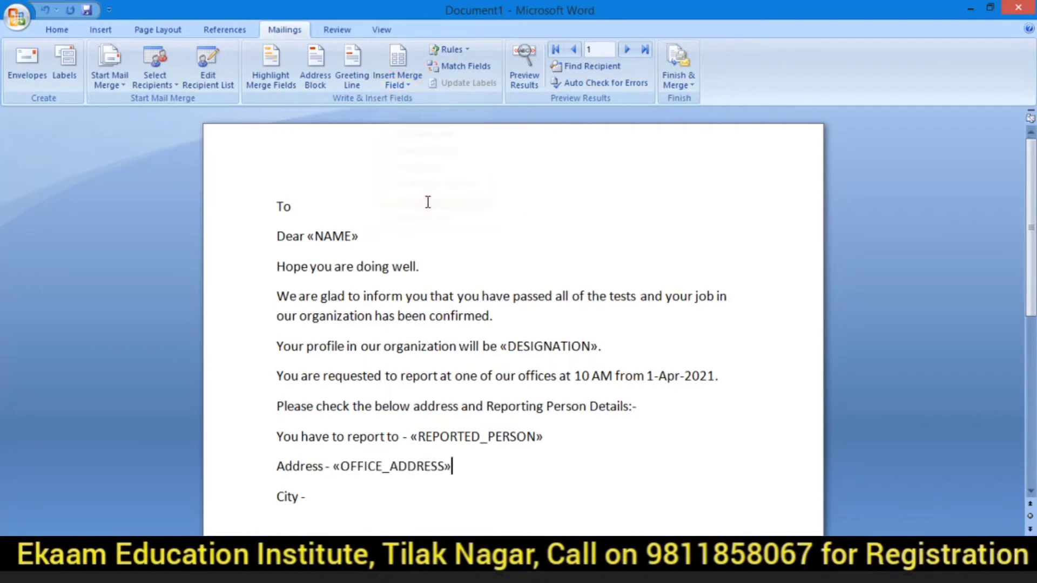
click(312, 496)
click(400, 84)
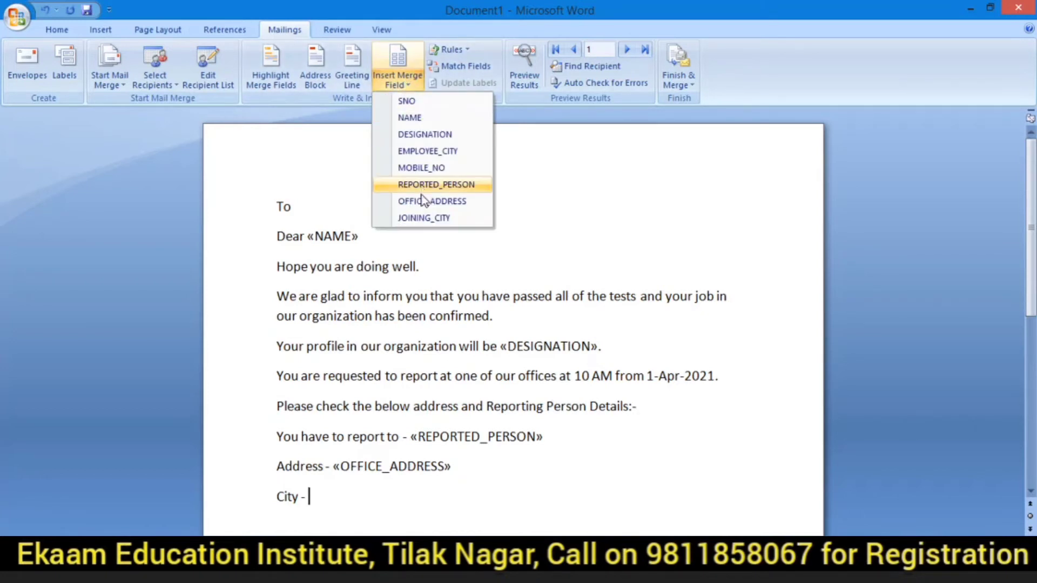
click(423, 218)
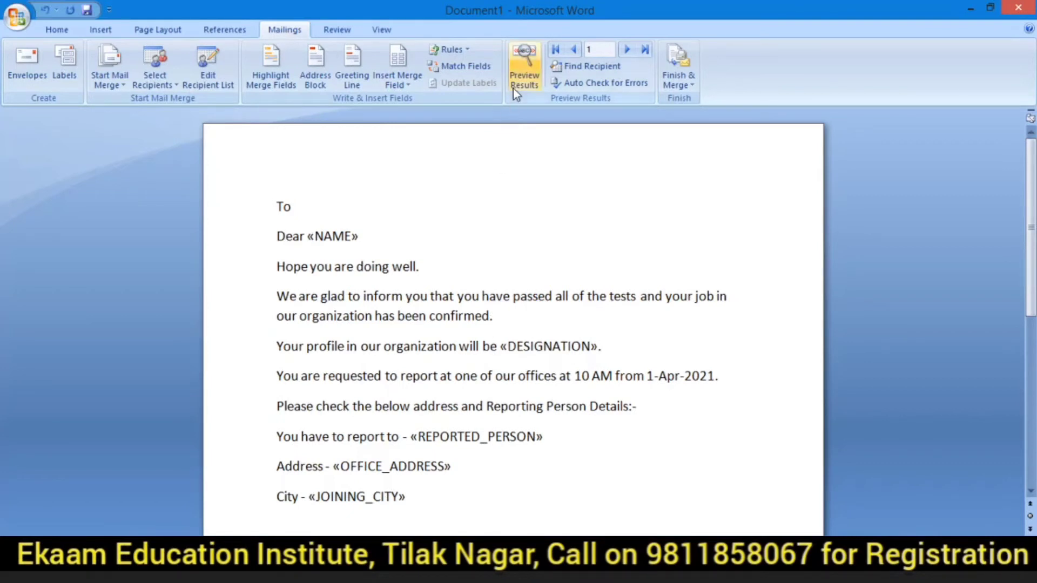
- Preview record 1 and bold the merged name, designation, reporting person, office address and city
click(530, 72)
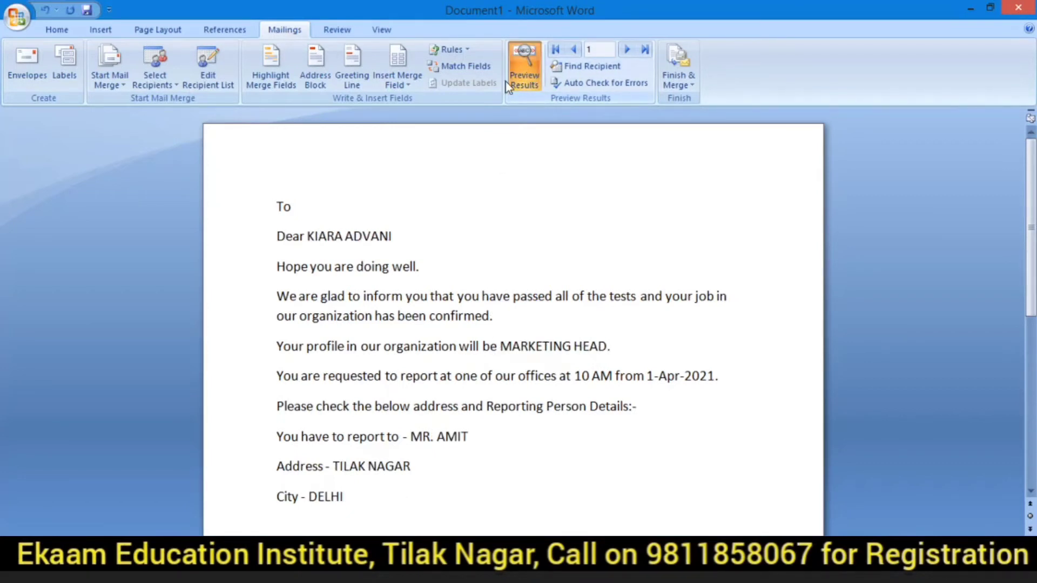
drag(312, 234, 395, 233)
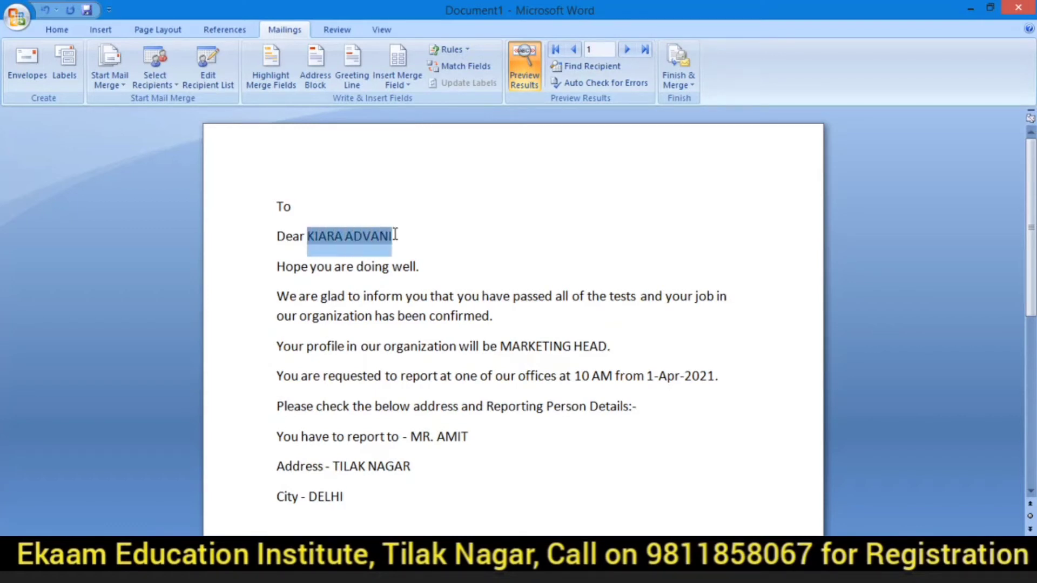
key(ctrl+b)
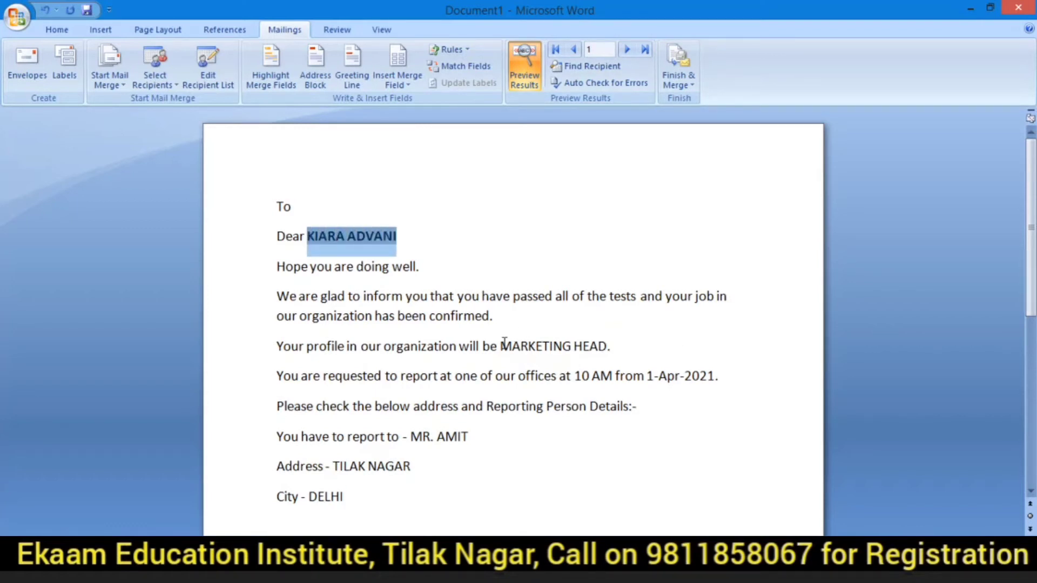
drag(502, 346, 609, 349)
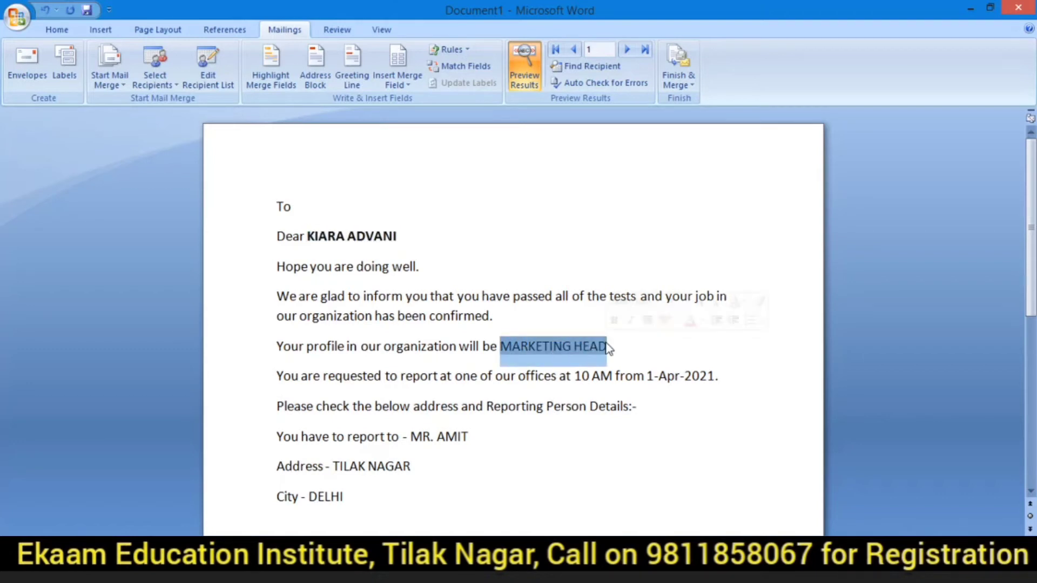
key(ctrl+b)
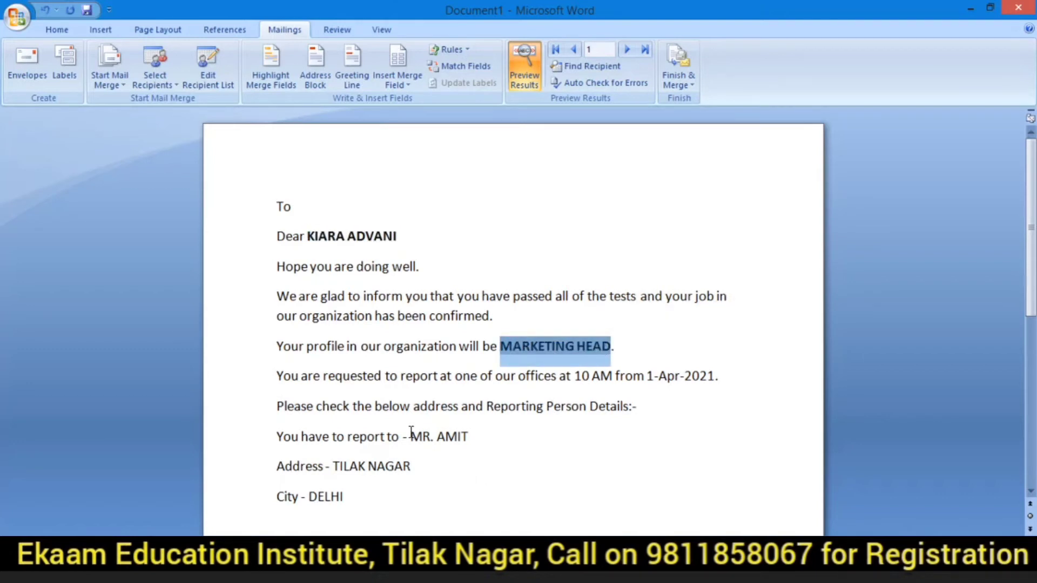
drag(410, 436, 469, 433)
key(ctrl+b)
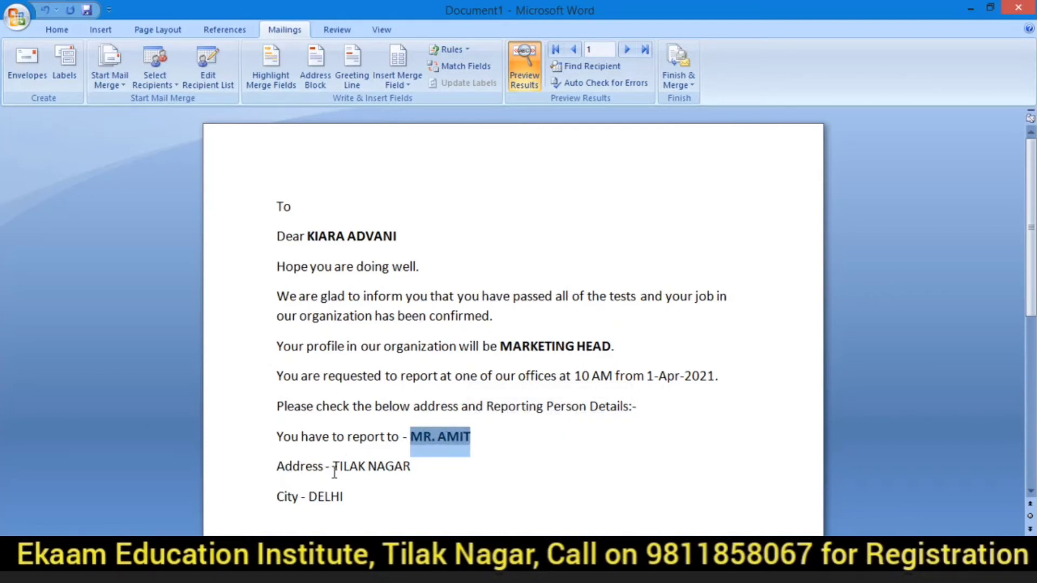
drag(332, 466, 417, 466)
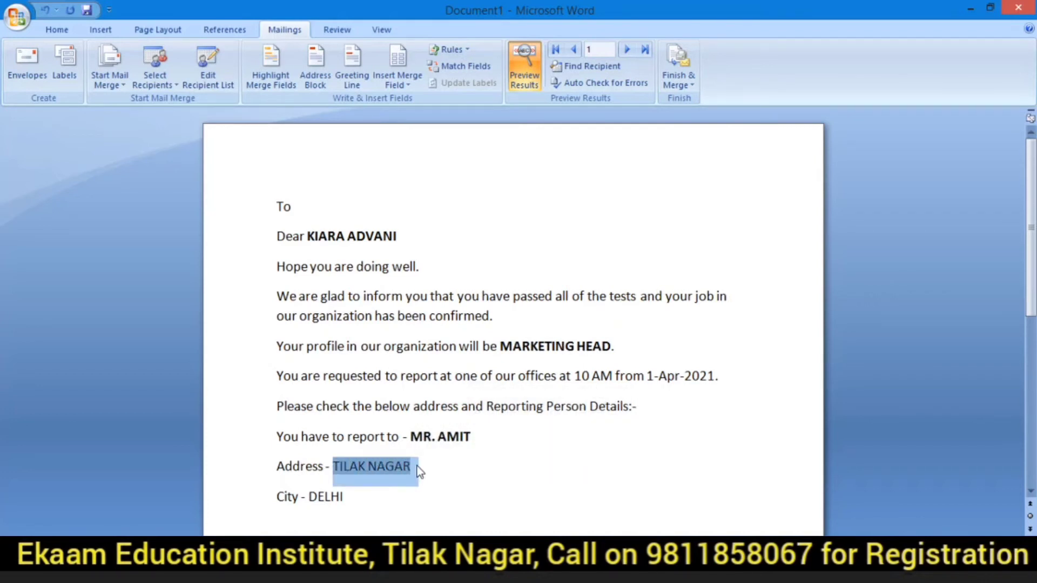
key(ctrl+b)
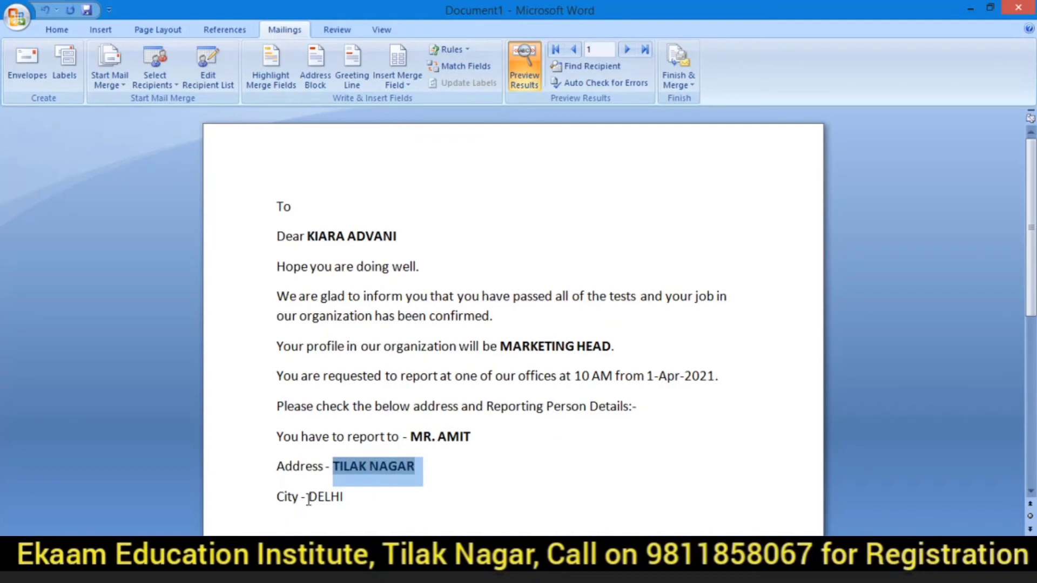
drag(309, 498, 352, 496)
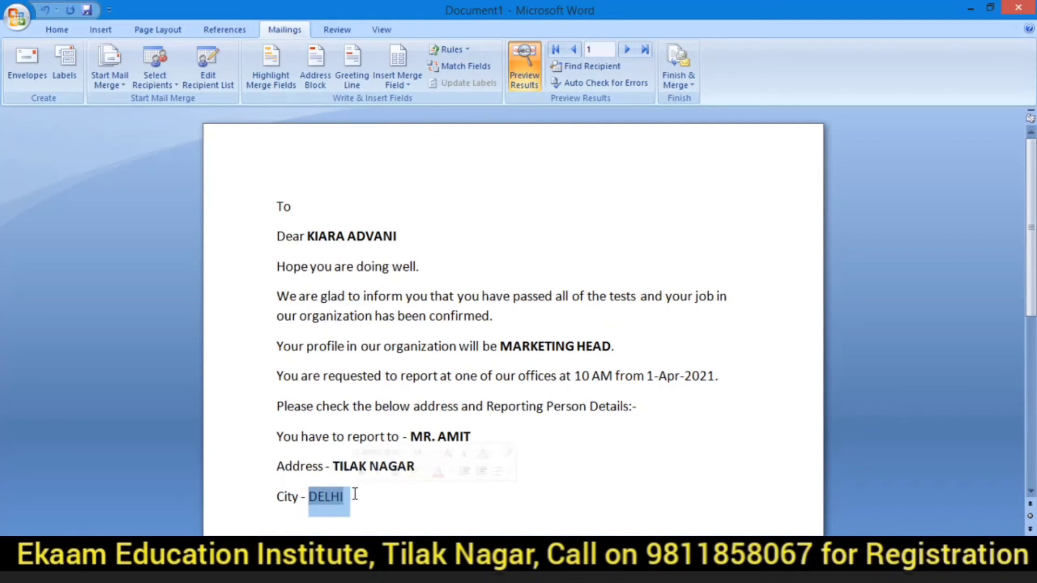
key(ctrl+b)
- Deselect the city and step the preview through records 2 to 6, ending on the CLERK letter
click(633, 215)
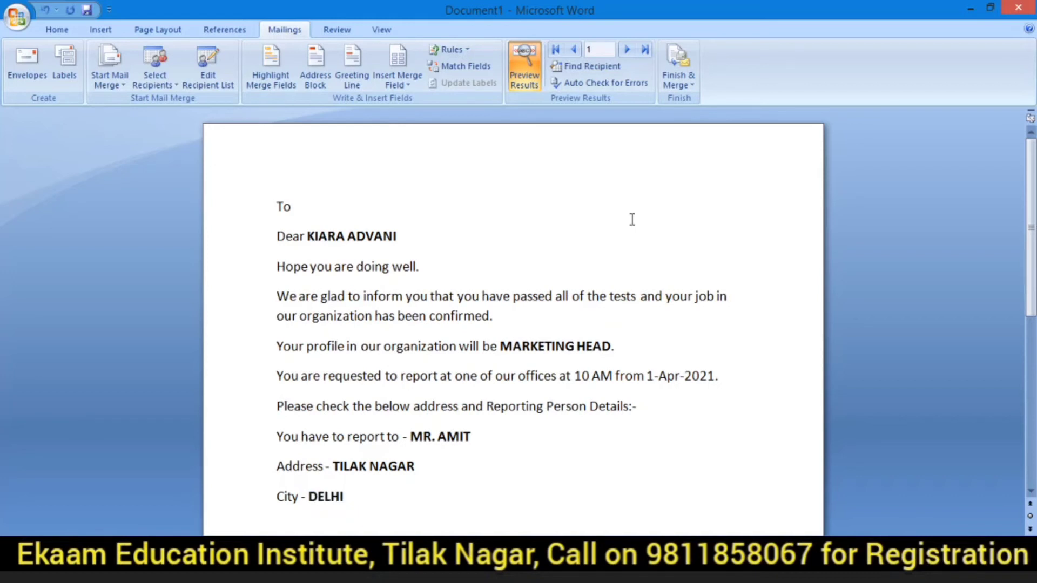
click(628, 50)
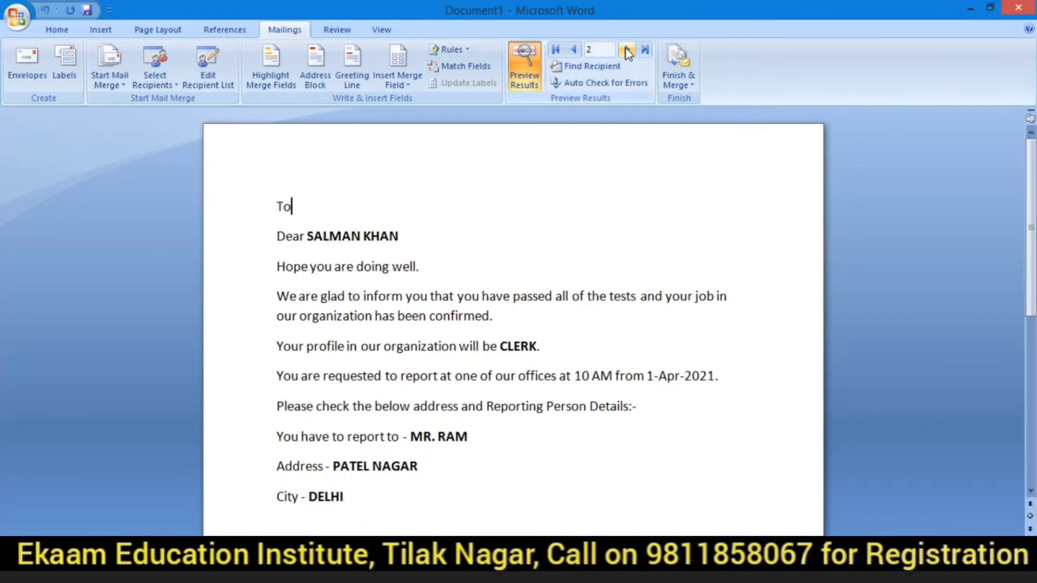
click(627, 50)
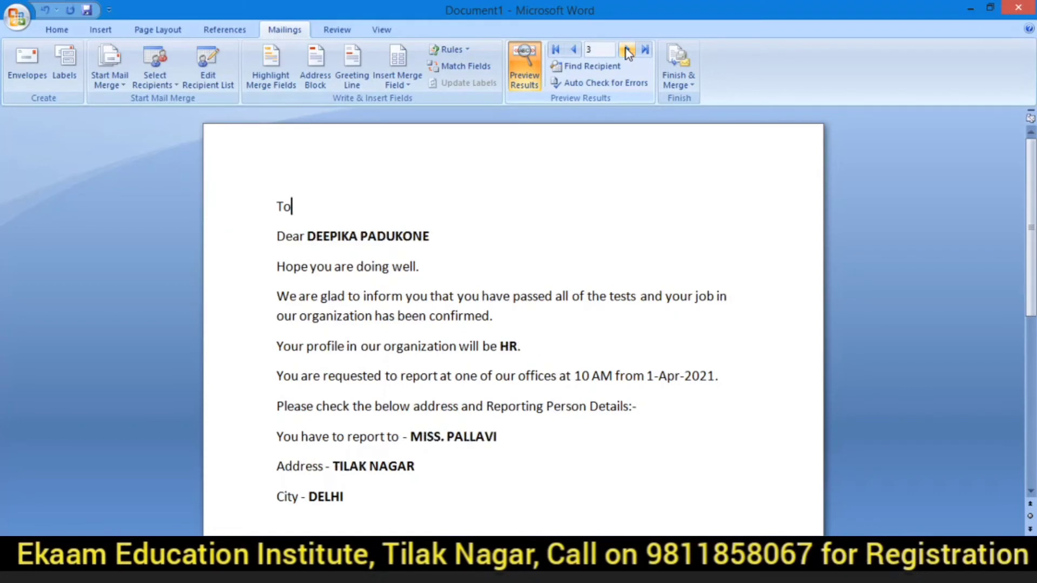
click(627, 50)
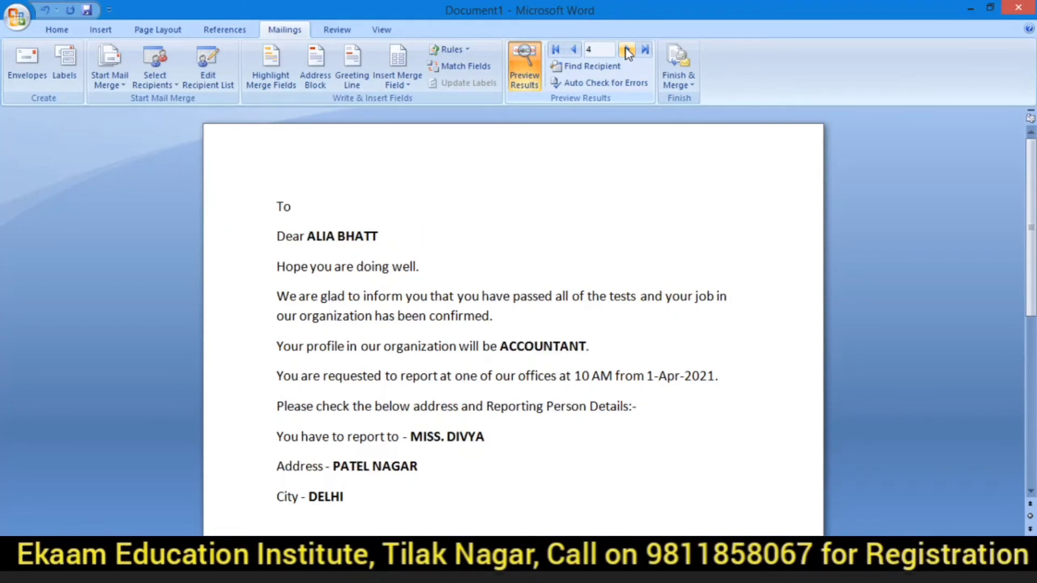
click(628, 50)
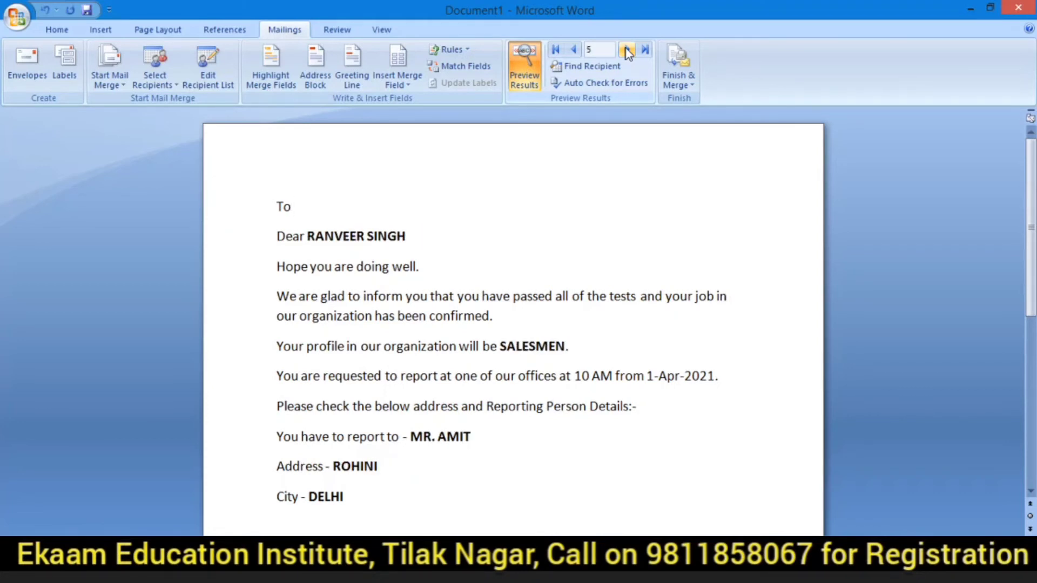
click(628, 50)
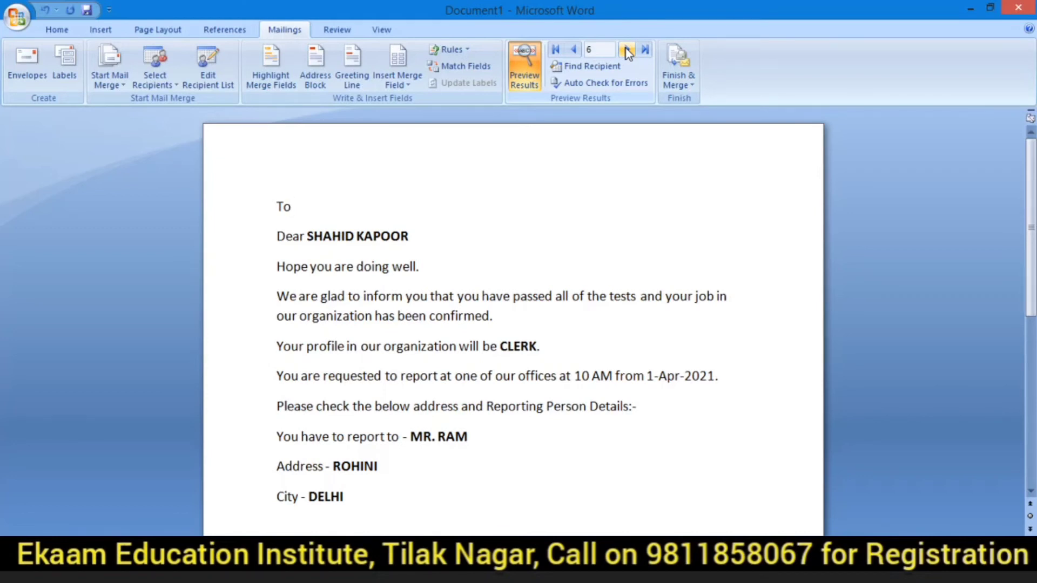
click(683, 76)
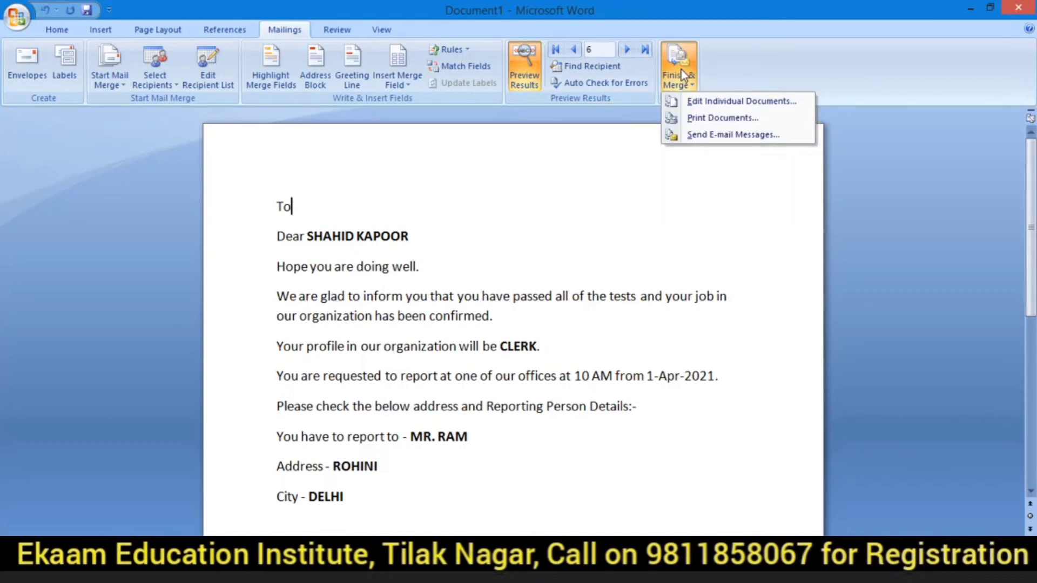
click(701, 119)
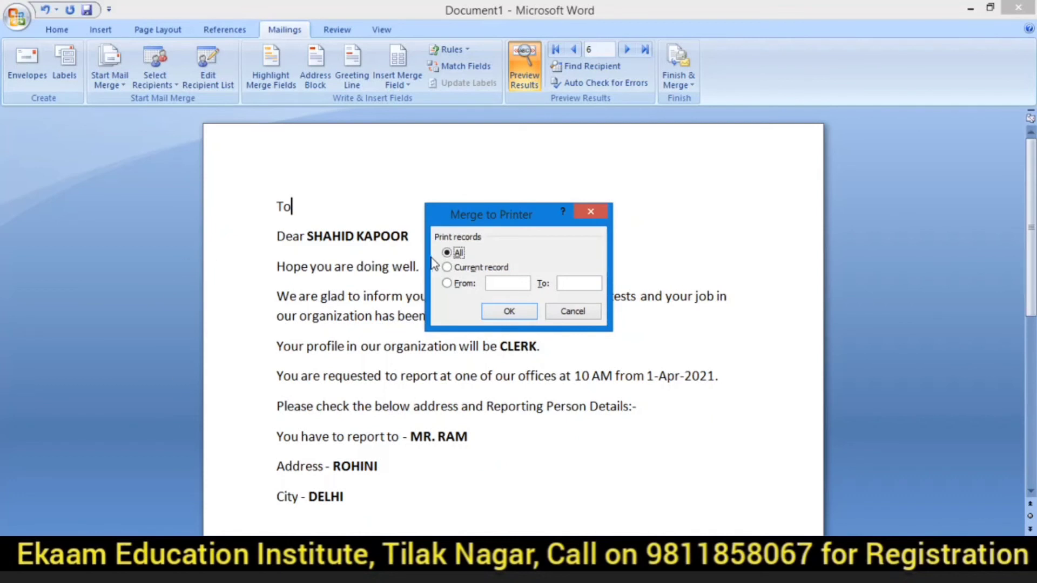
click(447, 268)
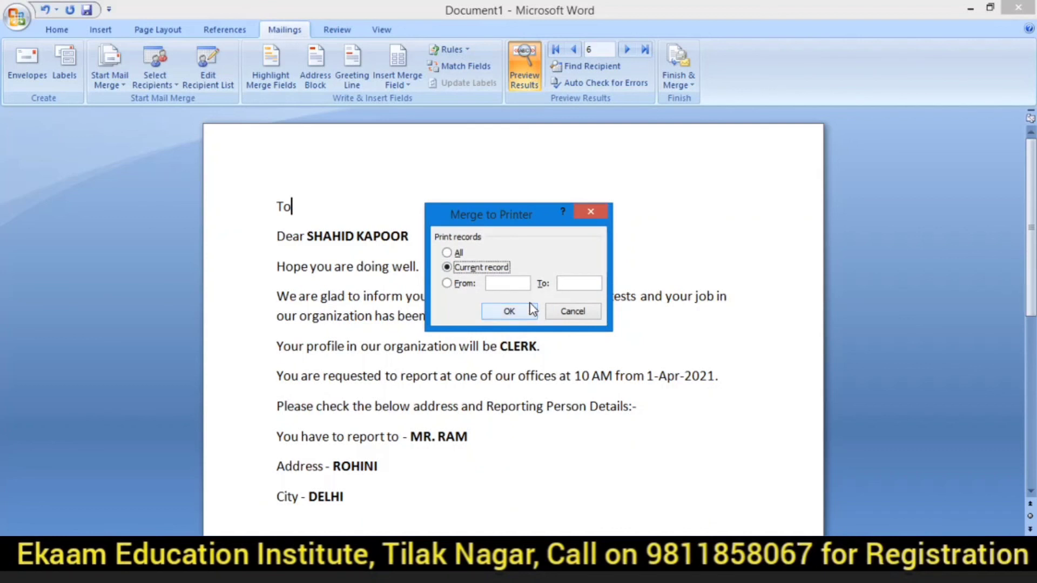
click(562, 312)
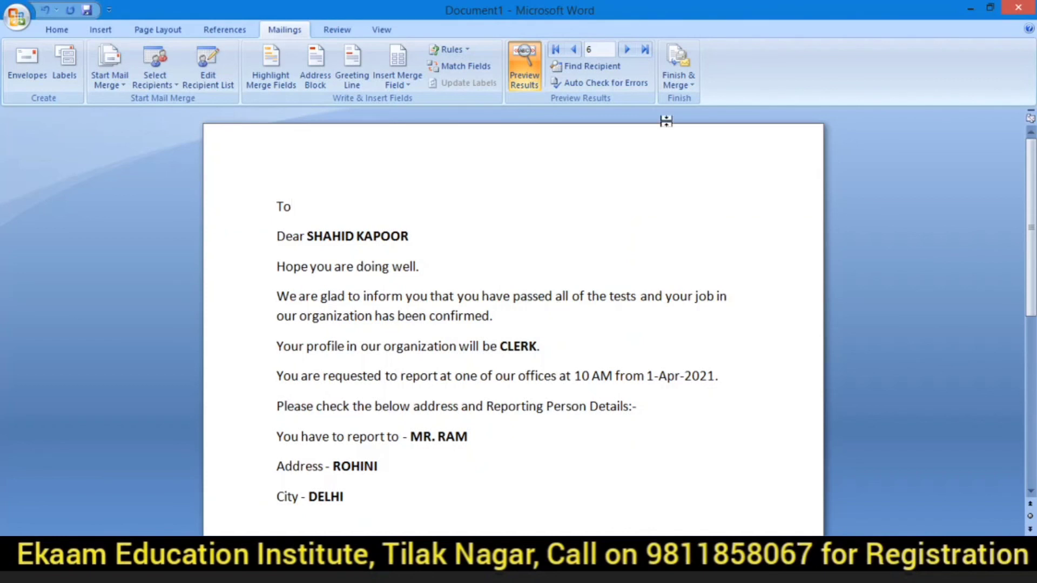
click(686, 81)
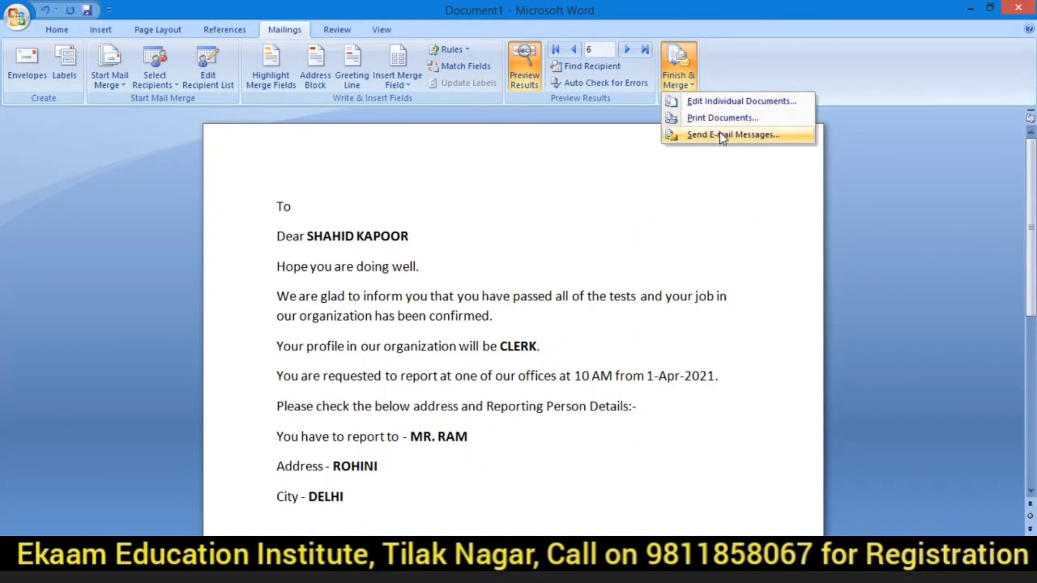
click(660, 233)
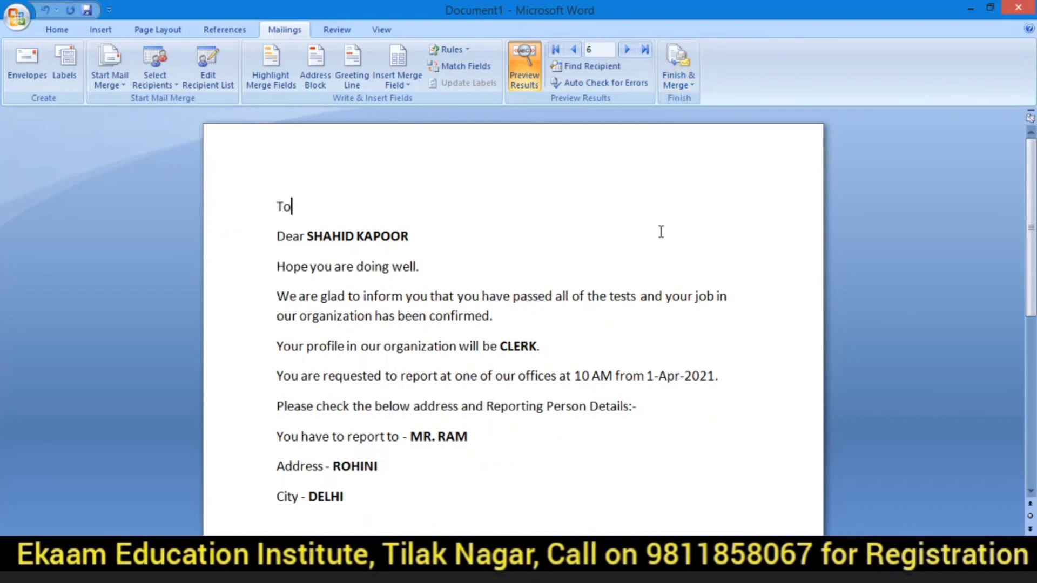